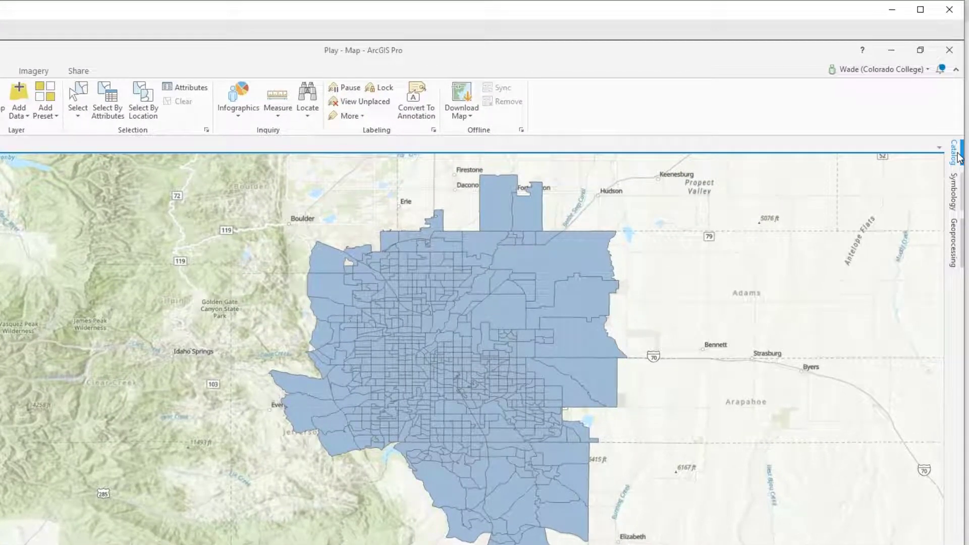
Step: Add acs19cotrcts.csv from the Play folder in Catalog to the map as a standalone table
{"action": "left_click", "coordinate": [955, 153]}
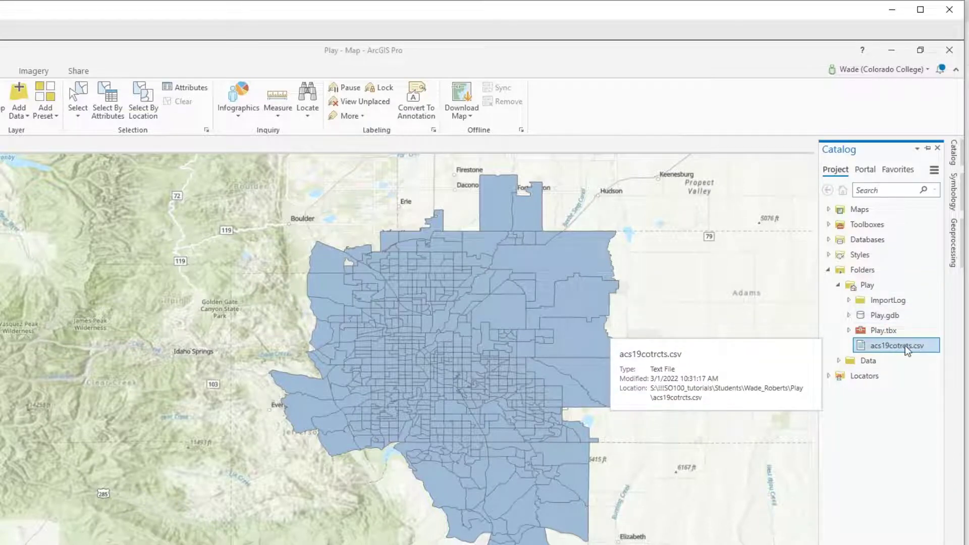
{"action": "left_click_drag", "start_coordinate": [898, 347], "coordinate": [430, 380]}
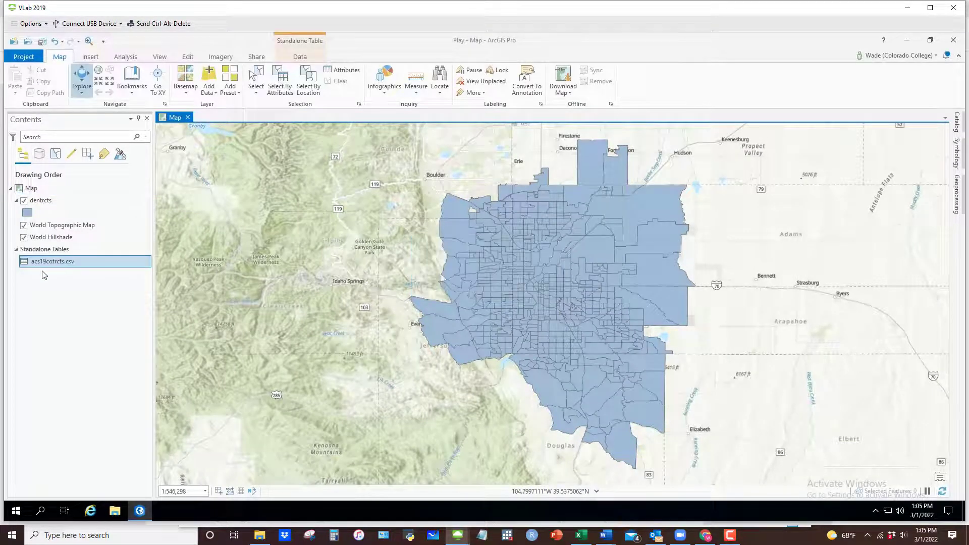
{"action": "right_click", "coordinate": [49, 263]}
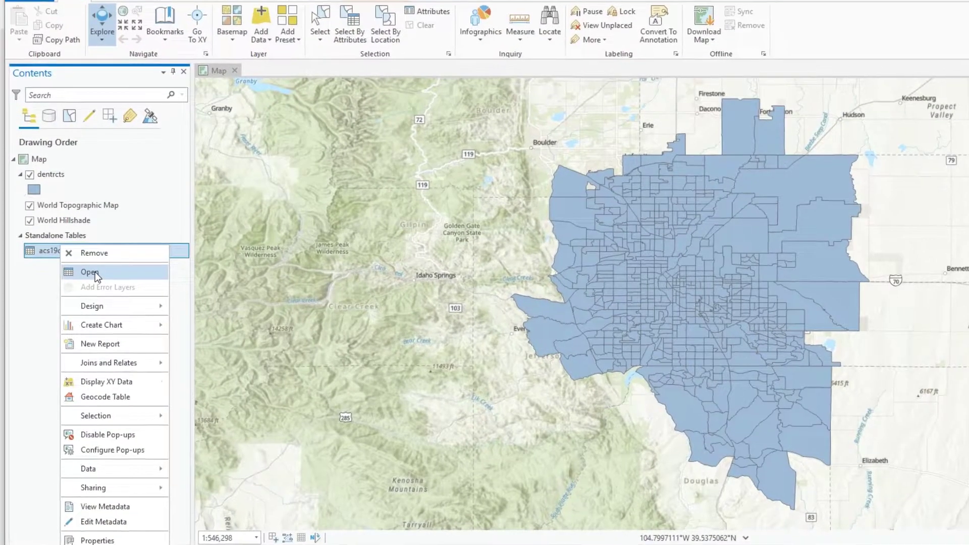
{"action": "left_click", "coordinate": [95, 271]}
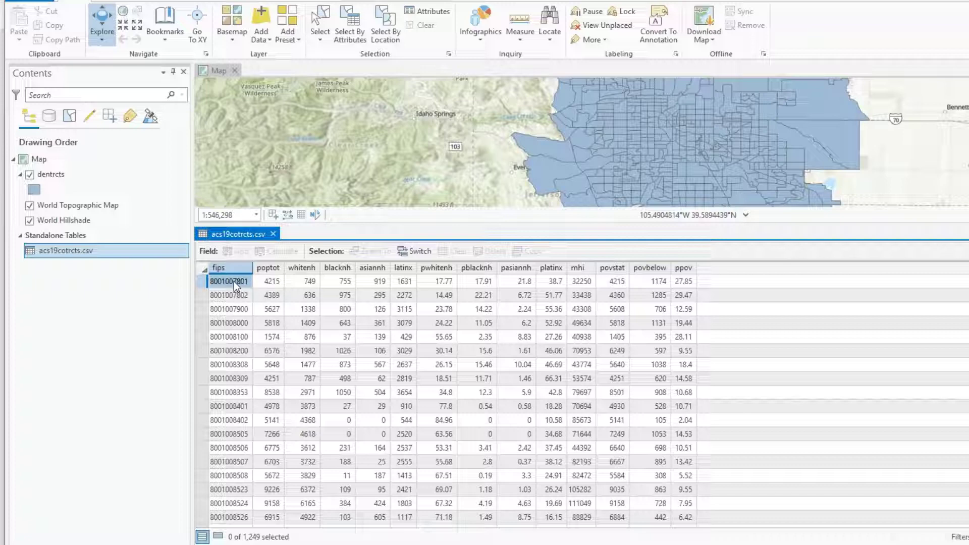
{"action": "left_click", "coordinate": [273, 234]}
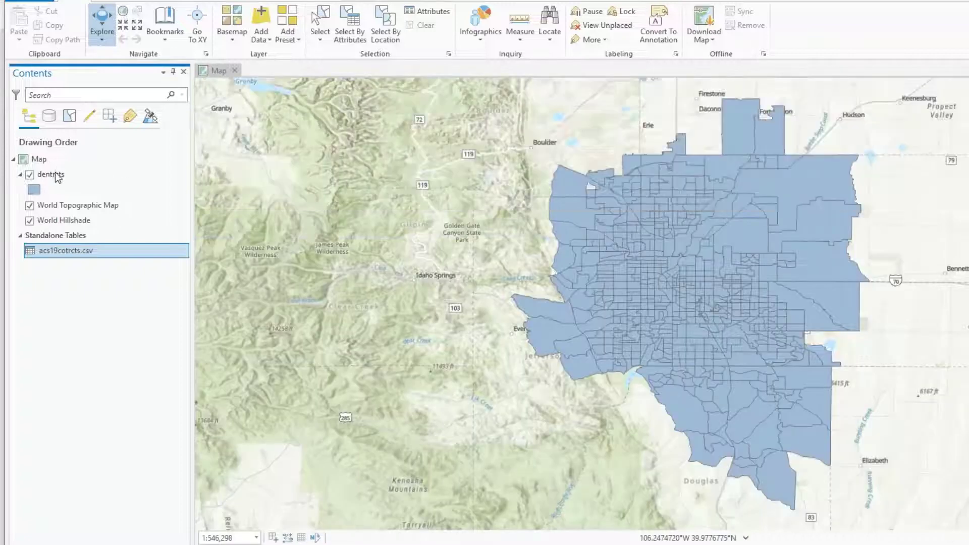
Step: Open the dentrcts attribute table and inspect its FIPS field and the Double-type fips2 field
{"action": "right_click", "coordinate": [56, 175]}
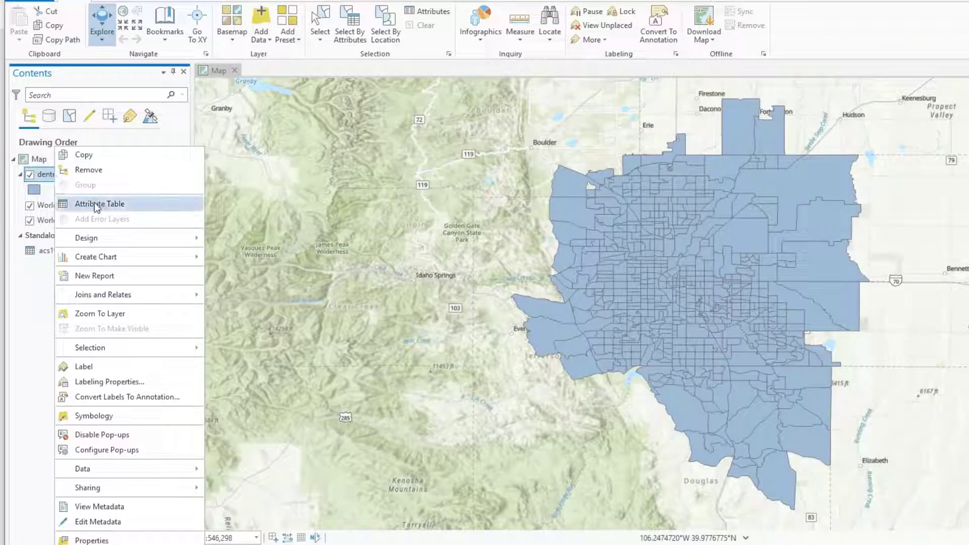
{"action": "left_click", "coordinate": [97, 205]}
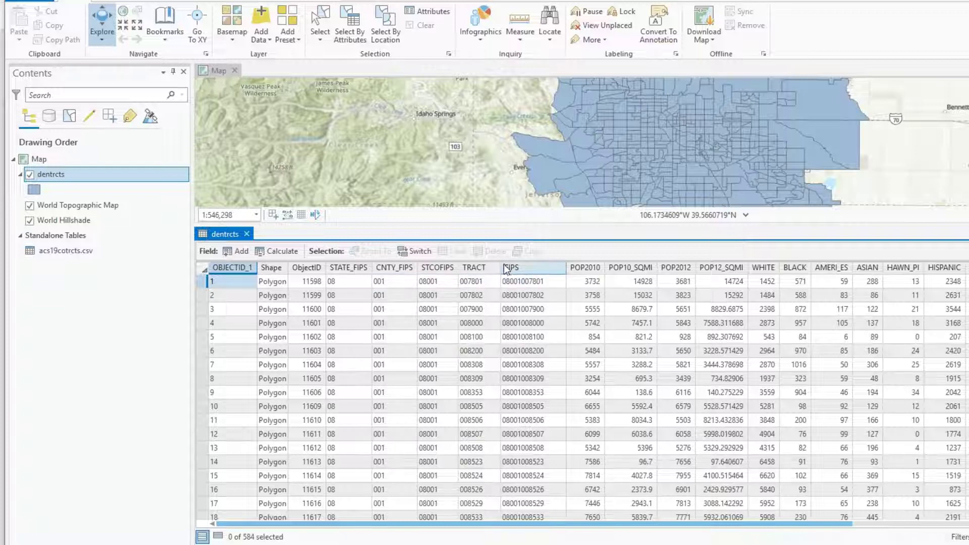
{"action": "left_click", "coordinate": [535, 281]}
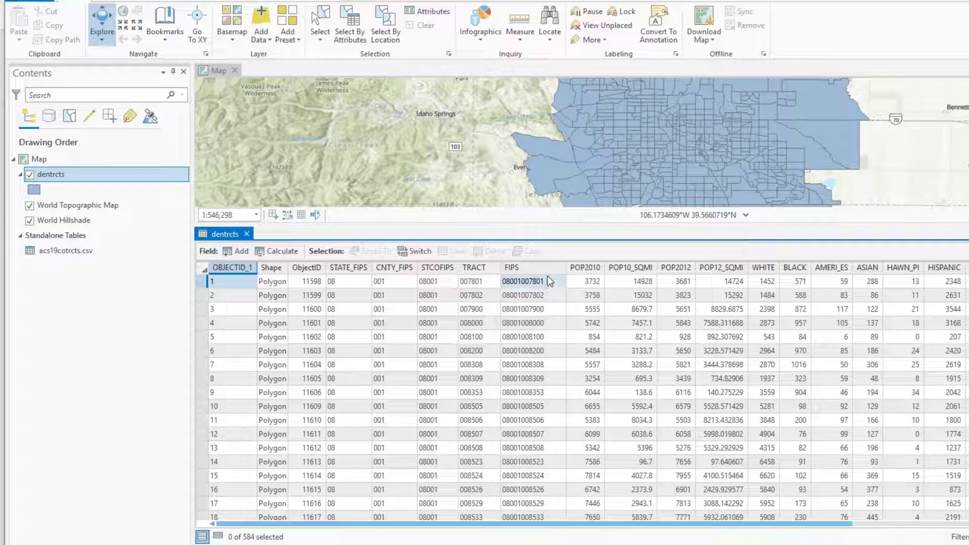
{"action": "mouse_move", "coordinate": [524, 268]}
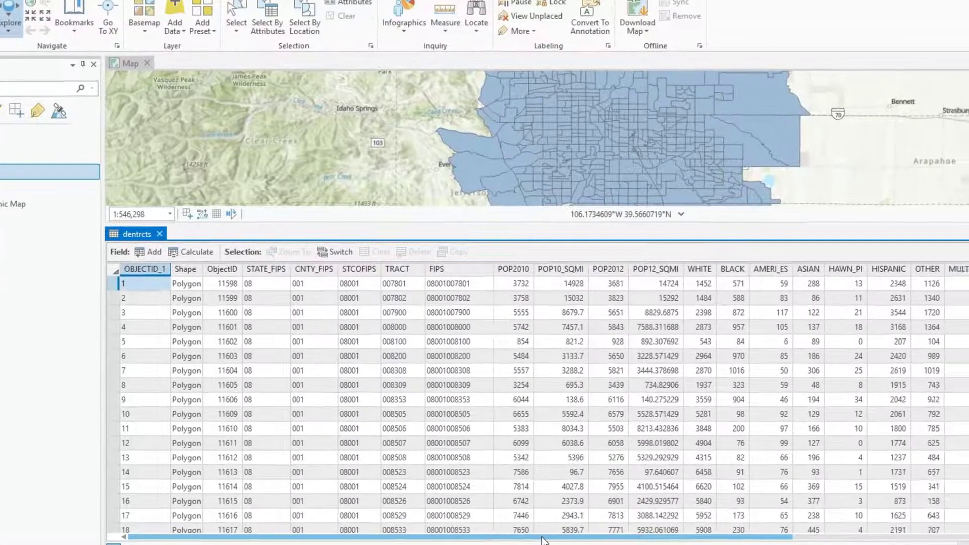
{"action": "left_click_drag", "start_coordinate": [542, 539], "coordinate": [787, 539]}
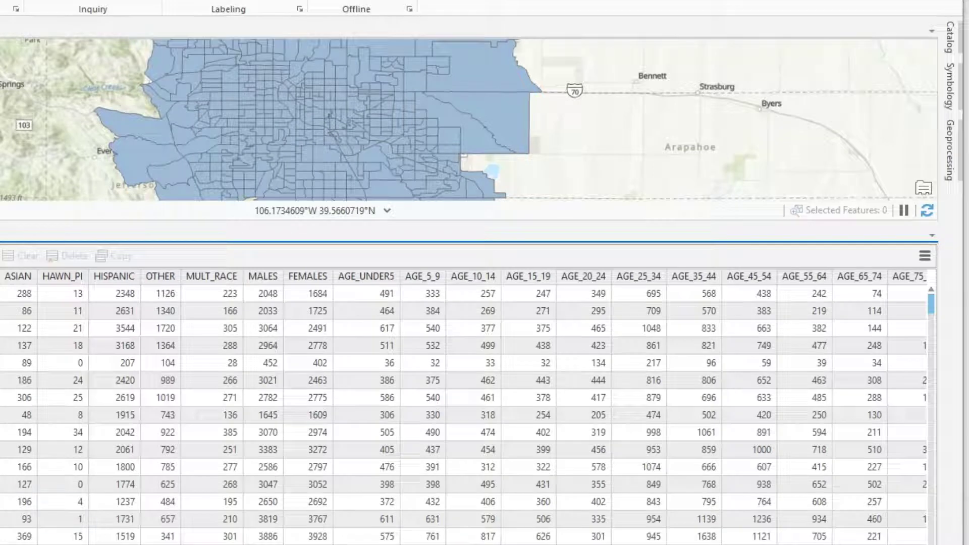
{"action": "scroll", "coordinate": [465, 404], "scroll_direction": "right", "scroll_amount": 15}
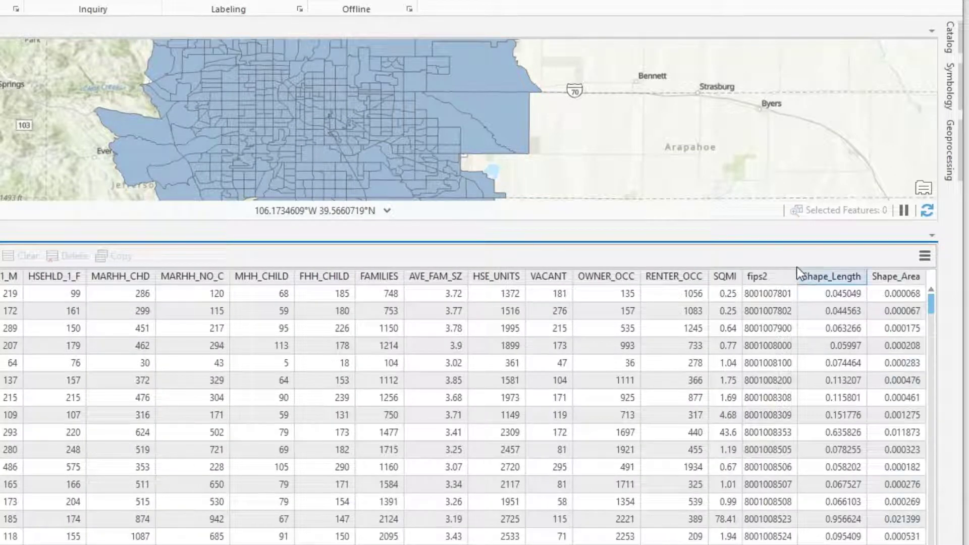
{"action": "mouse_move", "coordinate": [770, 277]}
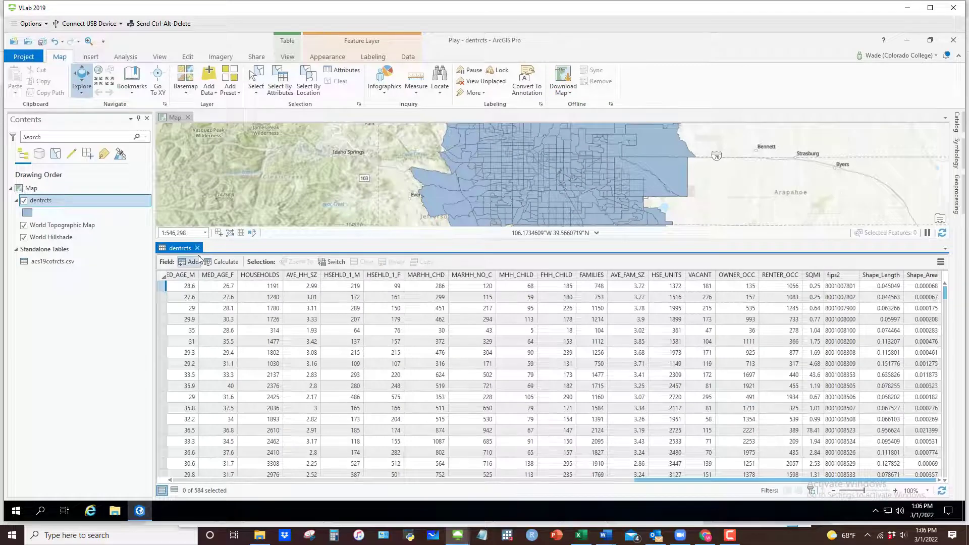
Step: Close the attribute table and launch Add Join on dentrcts from Joins and Relates
{"action": "left_click", "coordinate": [197, 248]}
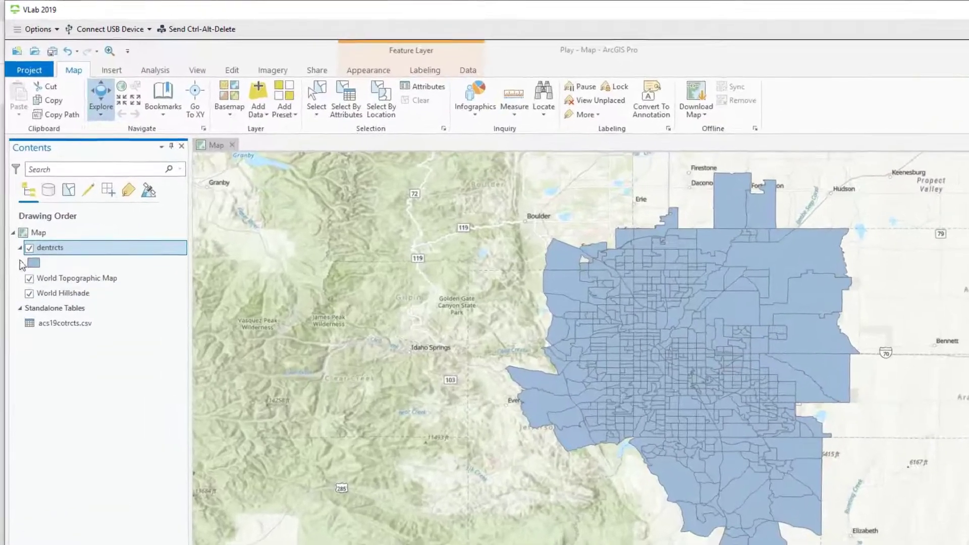
{"action": "right_click", "coordinate": [46, 211]}
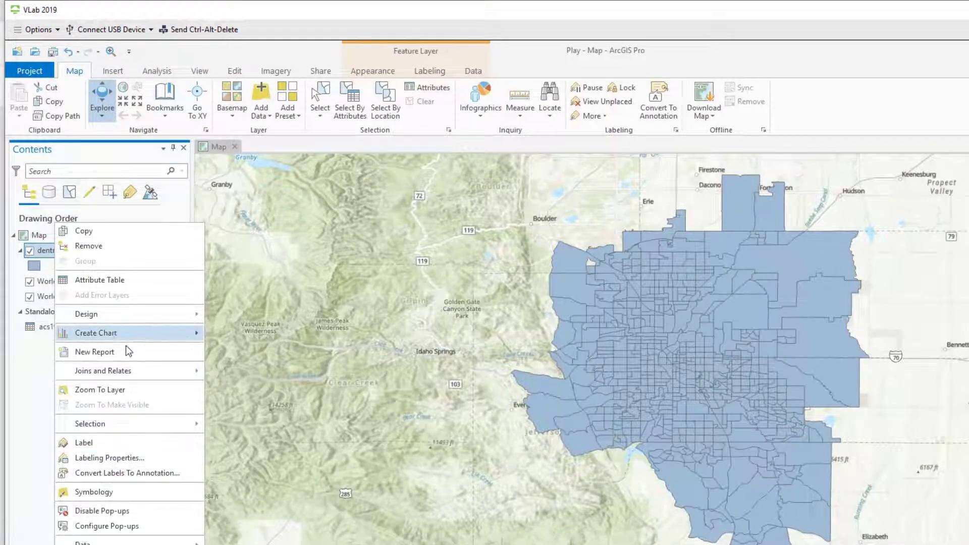
{"action": "mouse_move", "coordinate": [135, 372]}
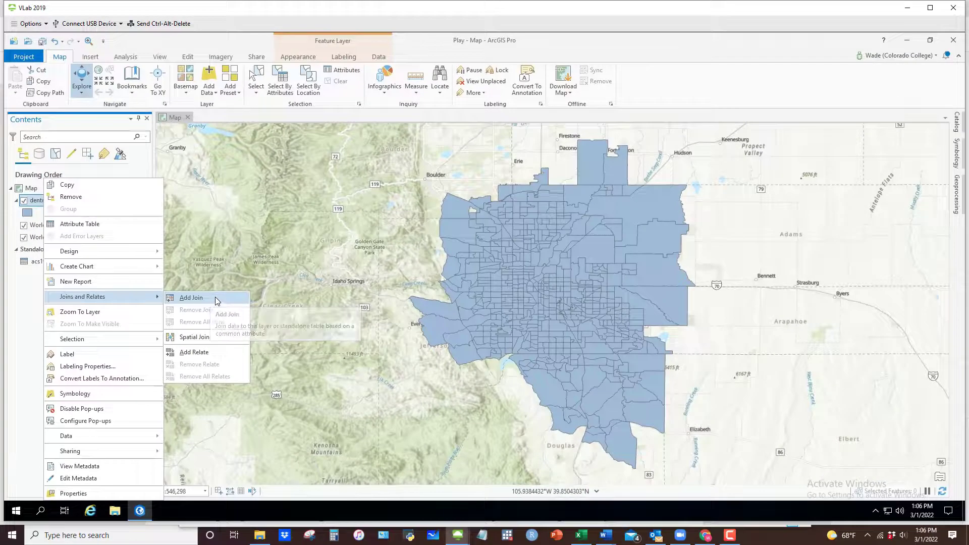
{"action": "left_click", "coordinate": [210, 302]}
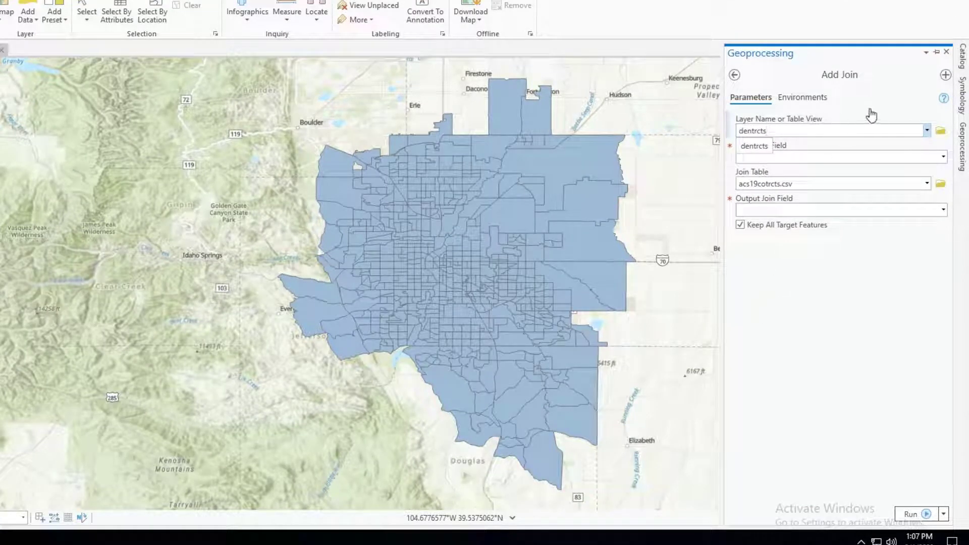
Step: Join acs19cotrcts.csv to dentrcts, matching the fips2 field to the CSV's fips field
{"action": "left_click", "coordinate": [767, 127]}
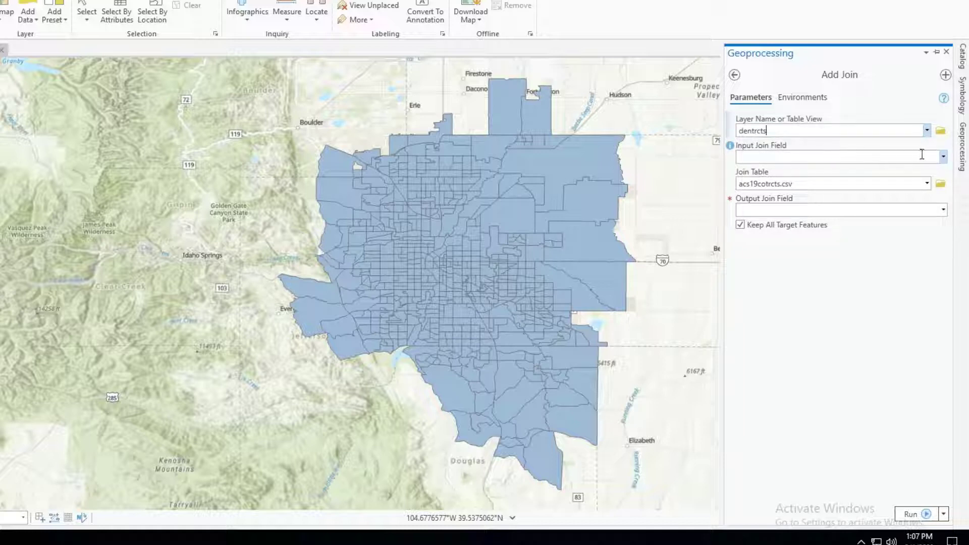
{"action": "left_click", "coordinate": [944, 158]}
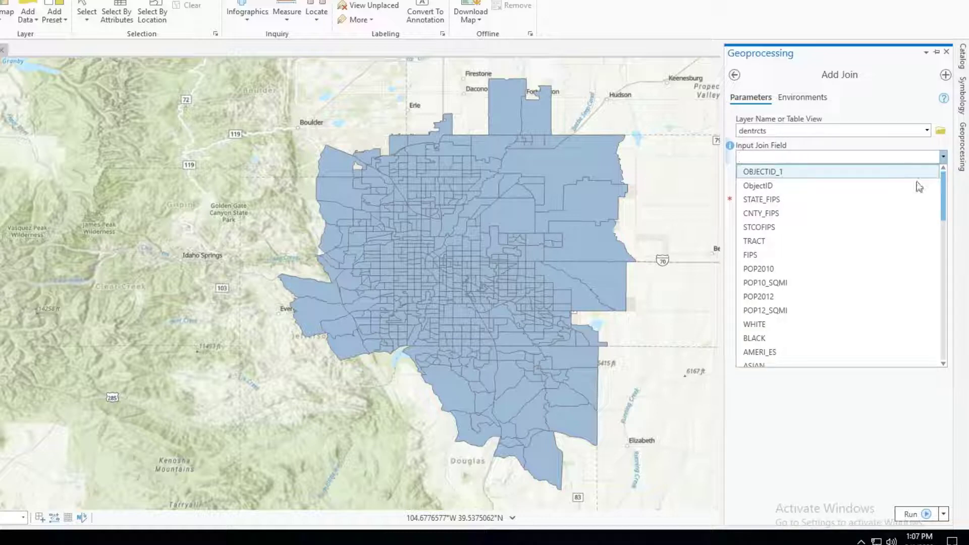
{"action": "scroll", "coordinate": [850, 271], "scroll_direction": "down", "scroll_amount": 12}
{"action": "scroll", "coordinate": [850, 271], "scroll_direction": "down", "scroll_amount": 2}
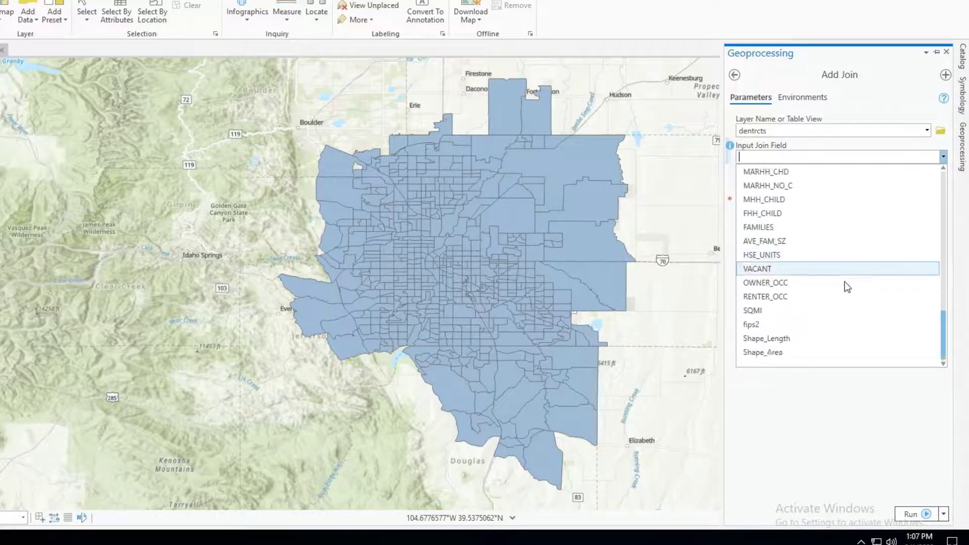
{"action": "left_click", "coordinate": [790, 325]}
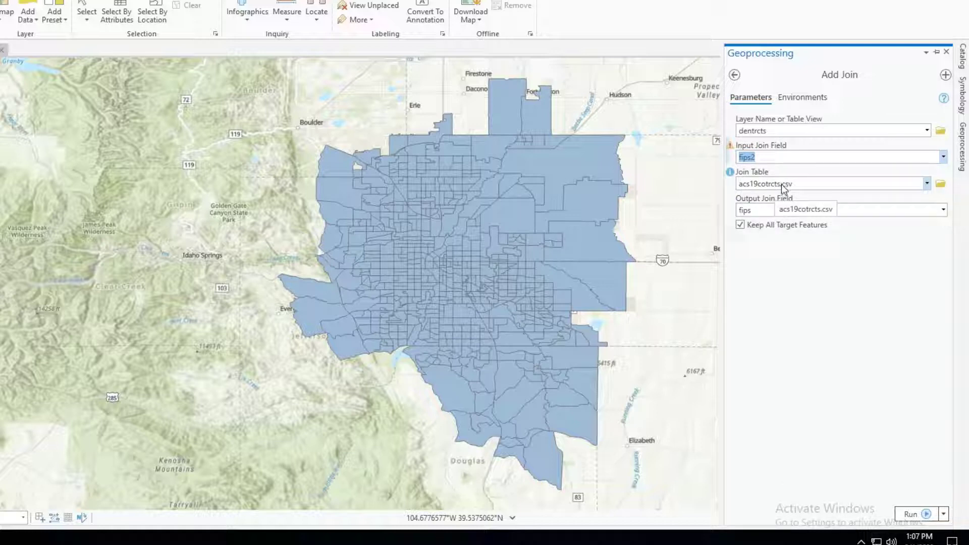
{"action": "left_click", "coordinate": [915, 513]}
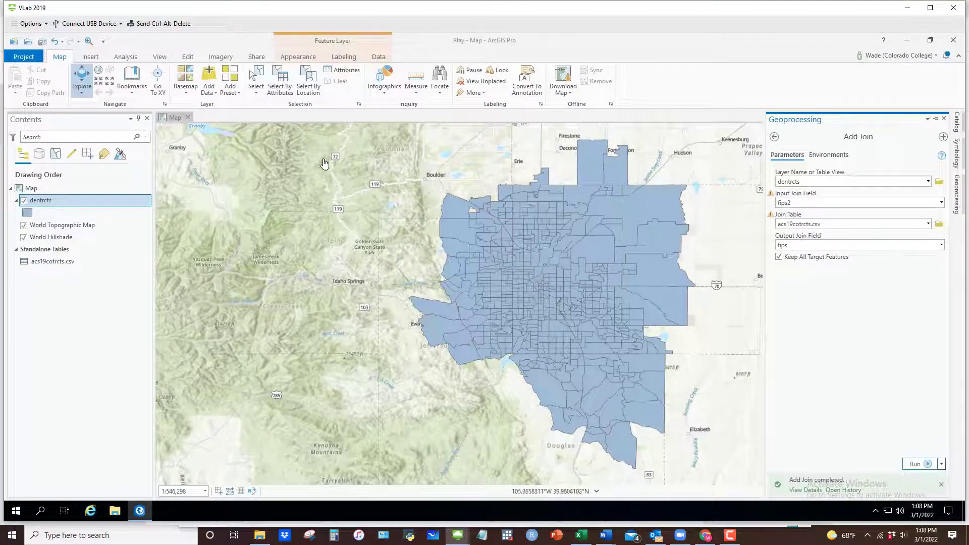
{"action": "right_click", "coordinate": [41, 205]}
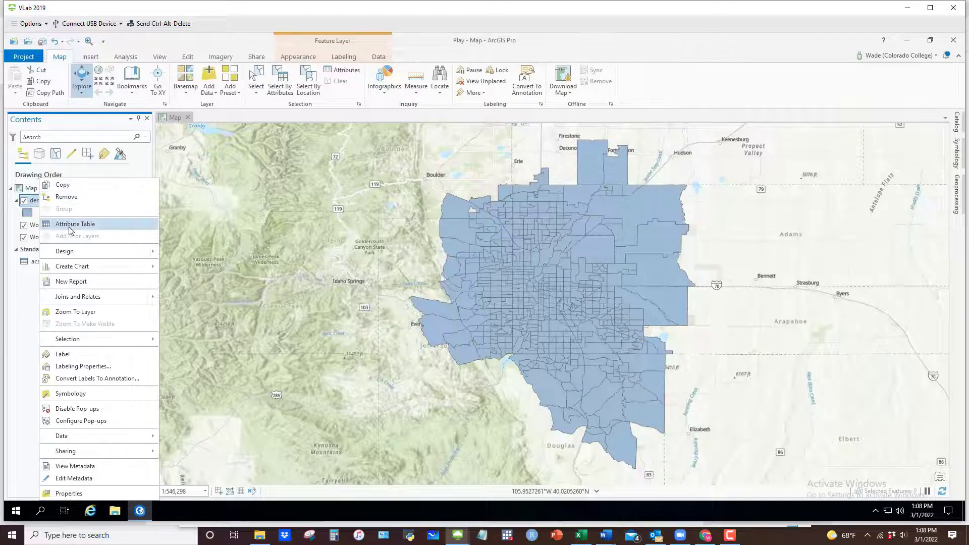
{"action": "left_click", "coordinate": [70, 225]}
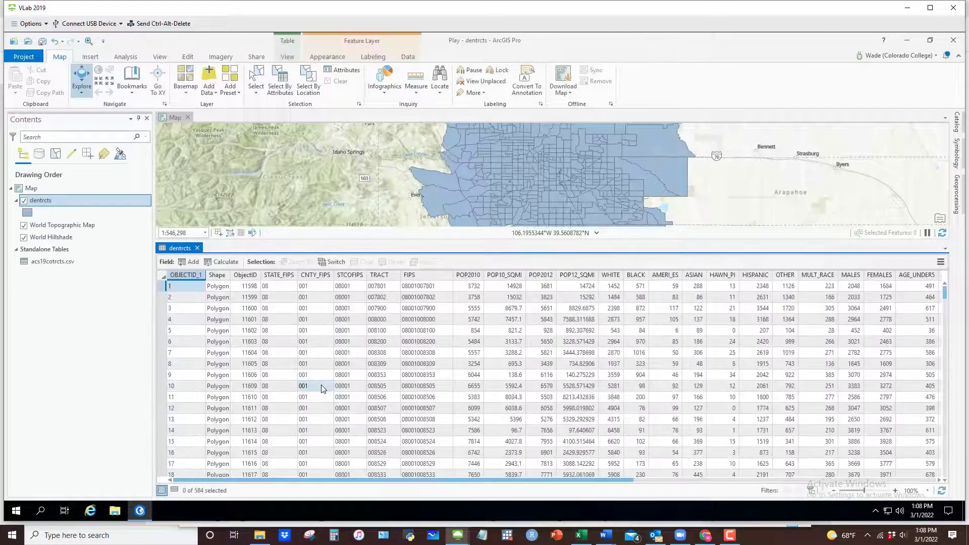
{"action": "left_click_drag", "start_coordinate": [545, 478], "coordinate": [884, 488]}
{"action": "left_click", "coordinate": [945, 480]}
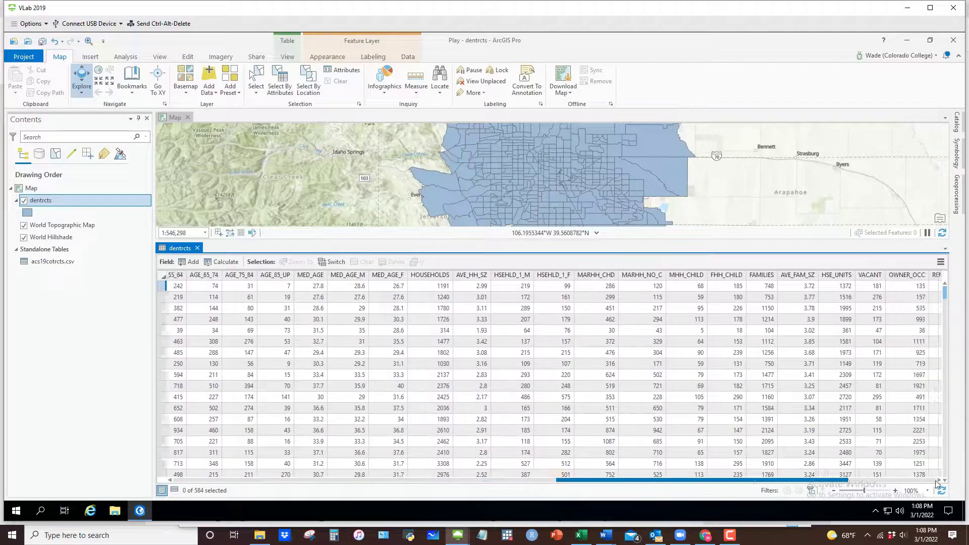
{"action": "left_click_drag", "start_coordinate": [861, 479], "coordinate": [941, 477]}
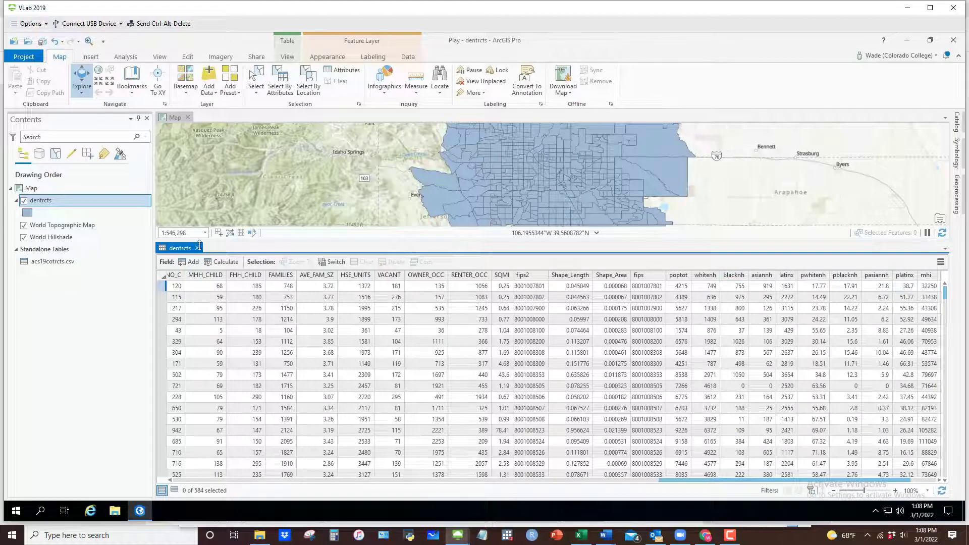
{"action": "left_click", "coordinate": [46, 283]}
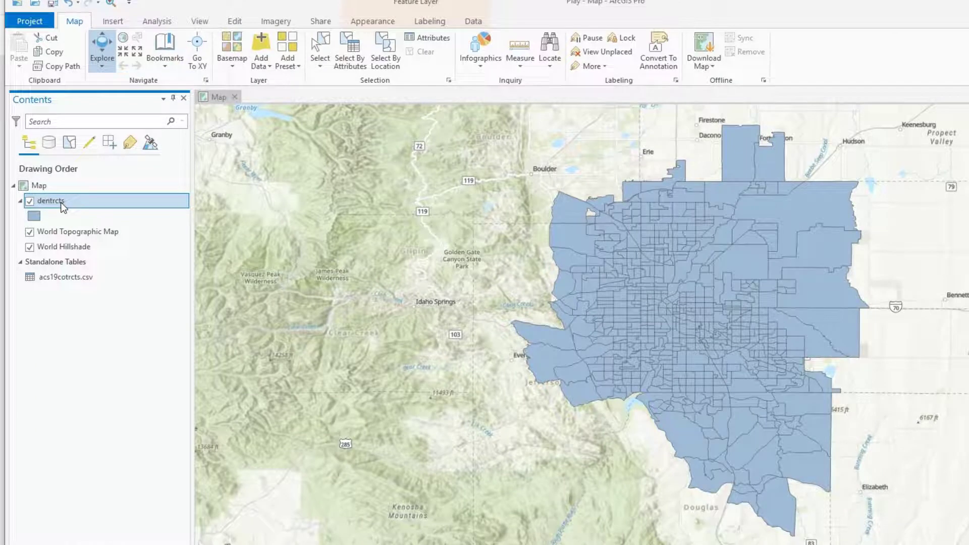
Step: Open Data > Export Features for dentrcts, exporting to Play.gdb
{"action": "right_click", "coordinate": [61, 203]}
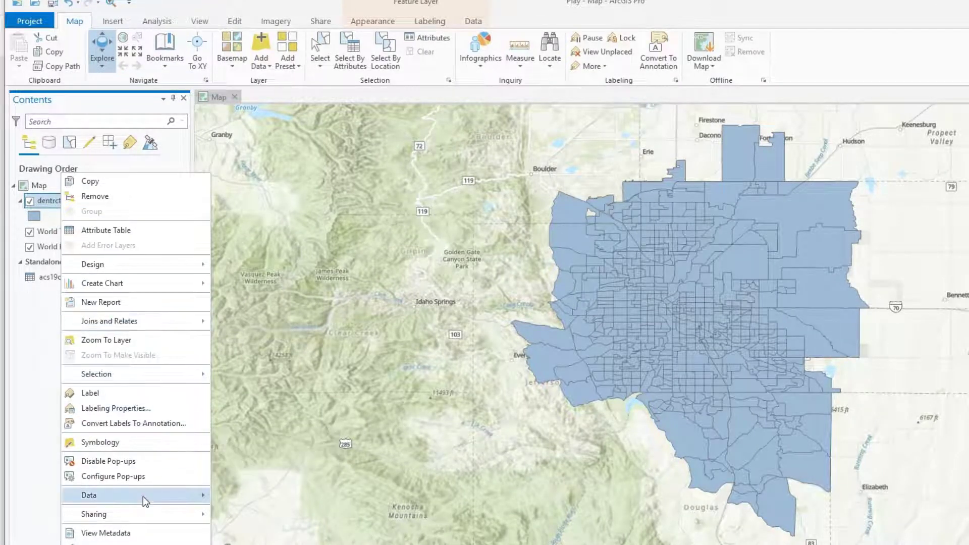
{"action": "mouse_move", "coordinate": [143, 496]}
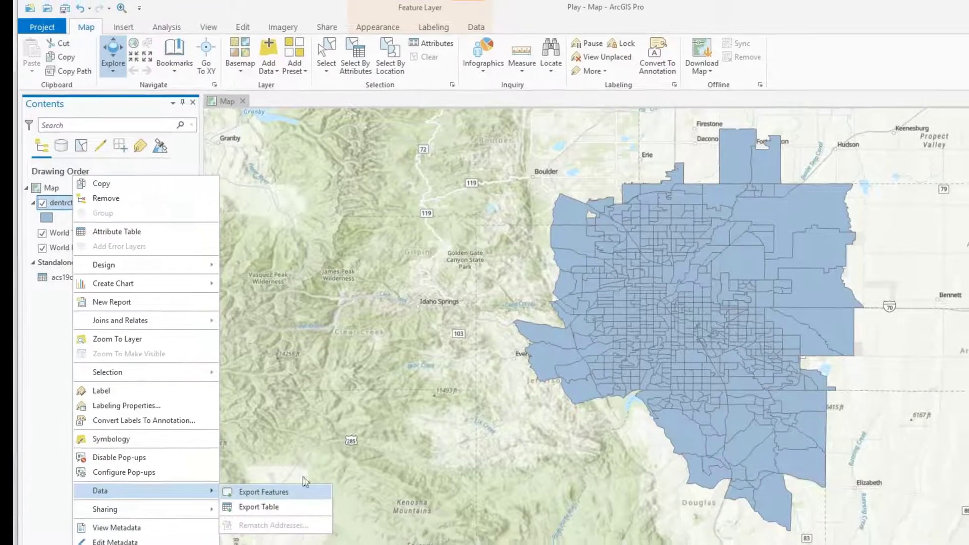
{"action": "left_click", "coordinate": [243, 498]}
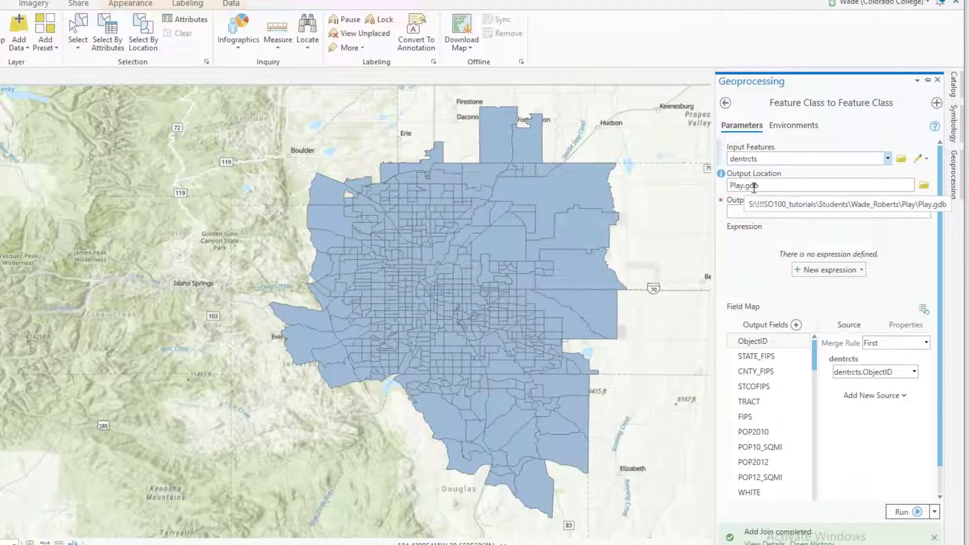
Step: Name the output feature class dentrctsb and run the export
{"action": "left_click", "coordinate": [743, 211]}
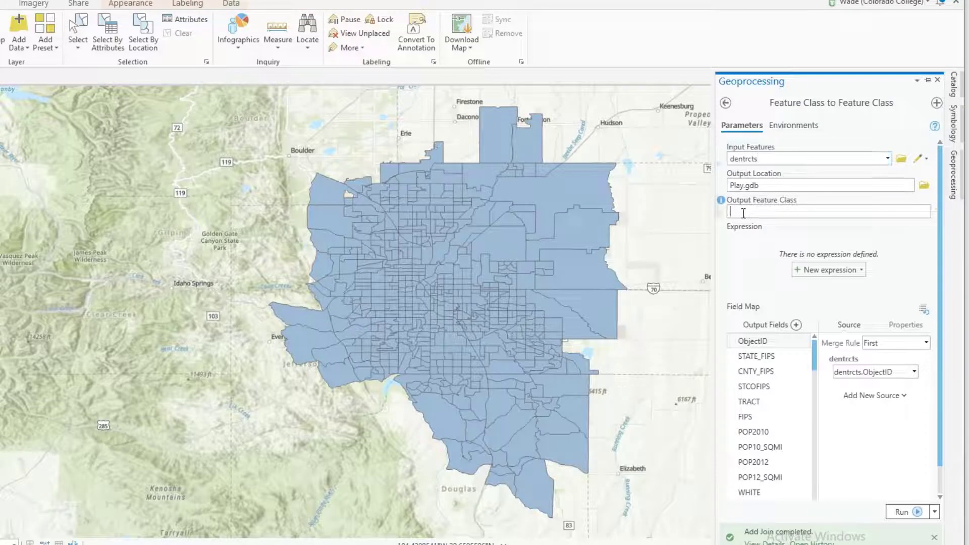
{"action": "type", "text": "dentrctsb"}
{"action": "key", "text": "Return"}
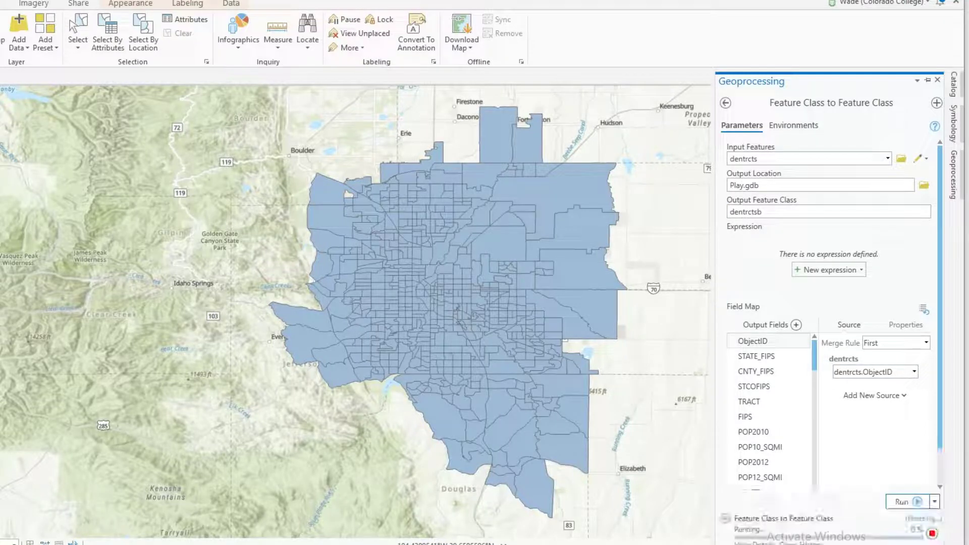